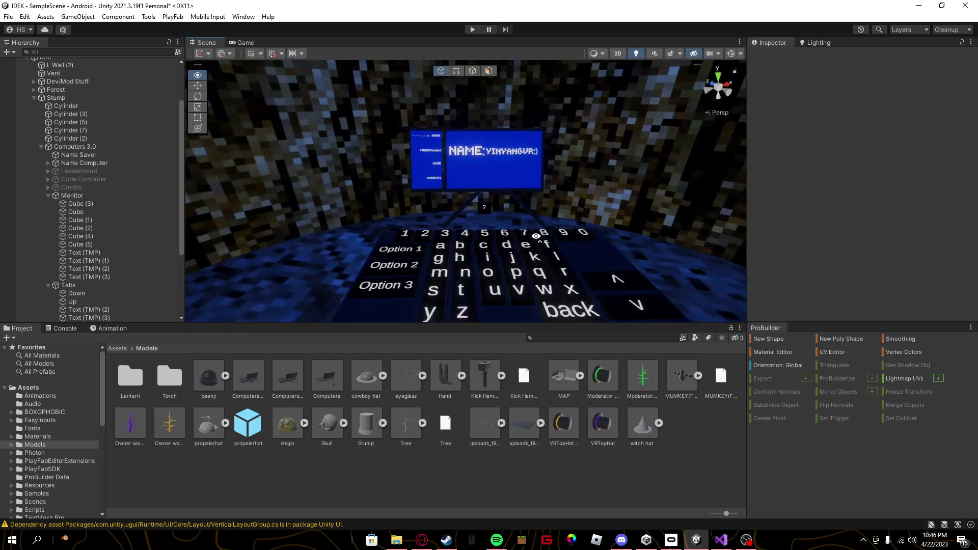
Step: Look over the latest Discord message, then return to the Unity editor
{"action": "right_click_drag", "start_coordinate": [536, 236], "coordinate": [577, 243]}
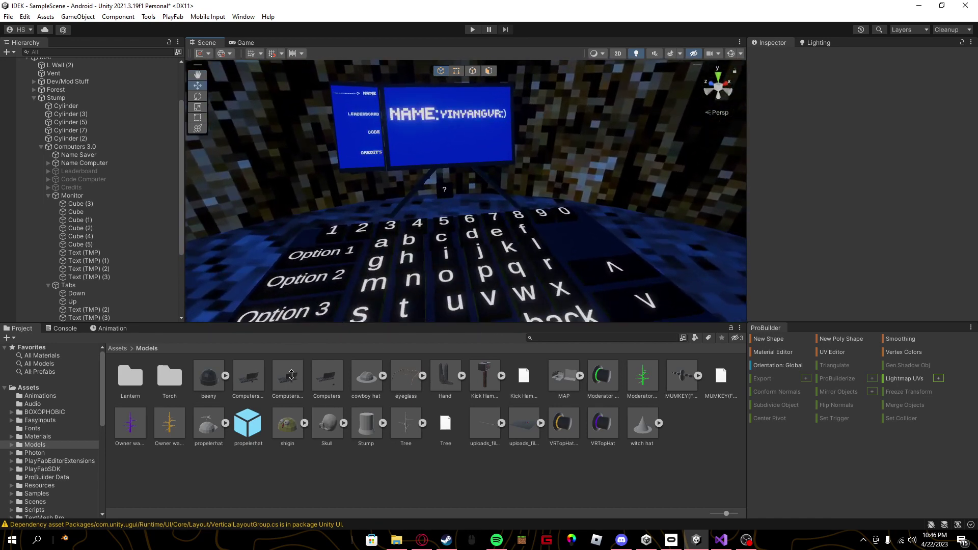
{"action": "mouse_move", "coordinate": [472, 250]}
{"action": "right_mouse_down"}
{"action": "mouse_move", "coordinate": [478, 238]}
{"action": "mouse_move", "coordinate": [466, 253]}
{"action": "right_mouse_up"}
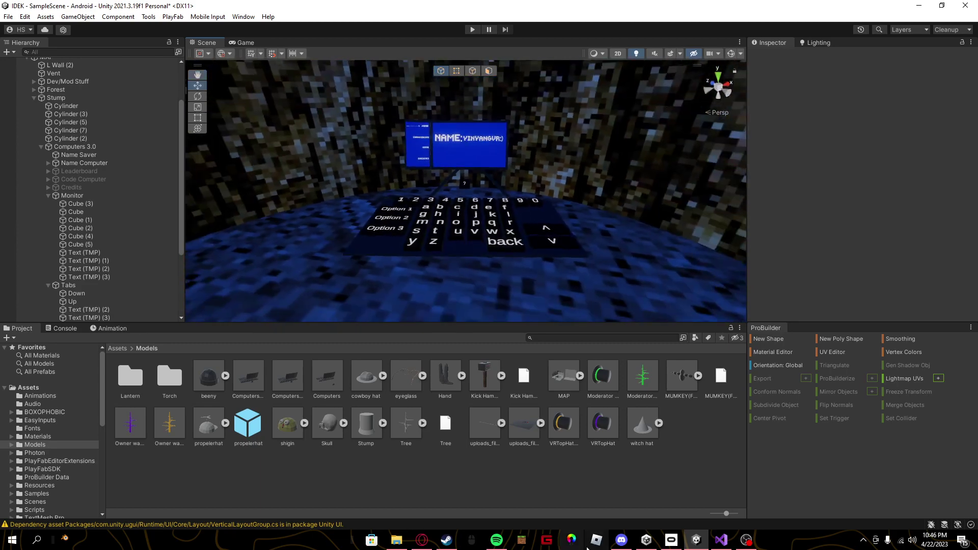
{"action": "left_click", "coordinate": [621, 540]}
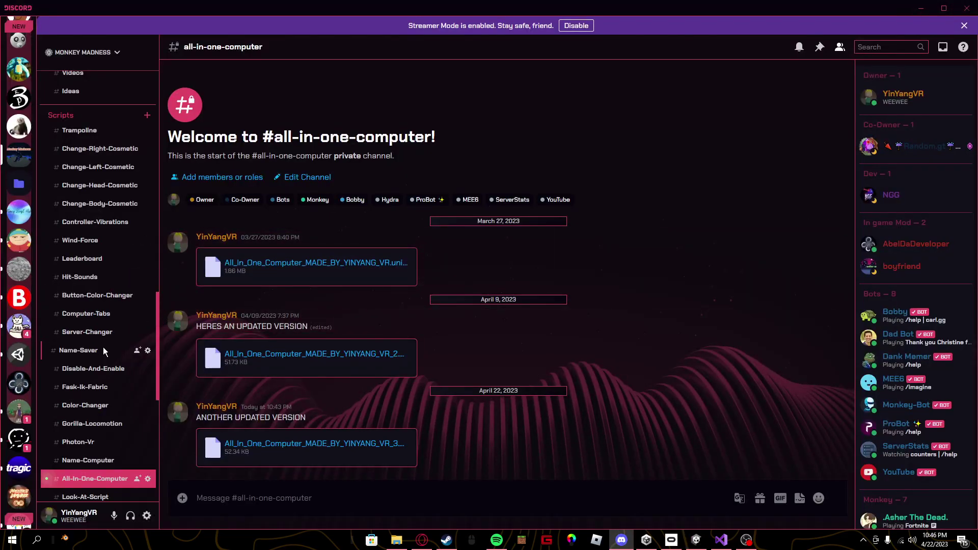
{"action": "scroll", "coordinate": [111, 434], "scroll_direction": "down", "scroll_amount": 2}
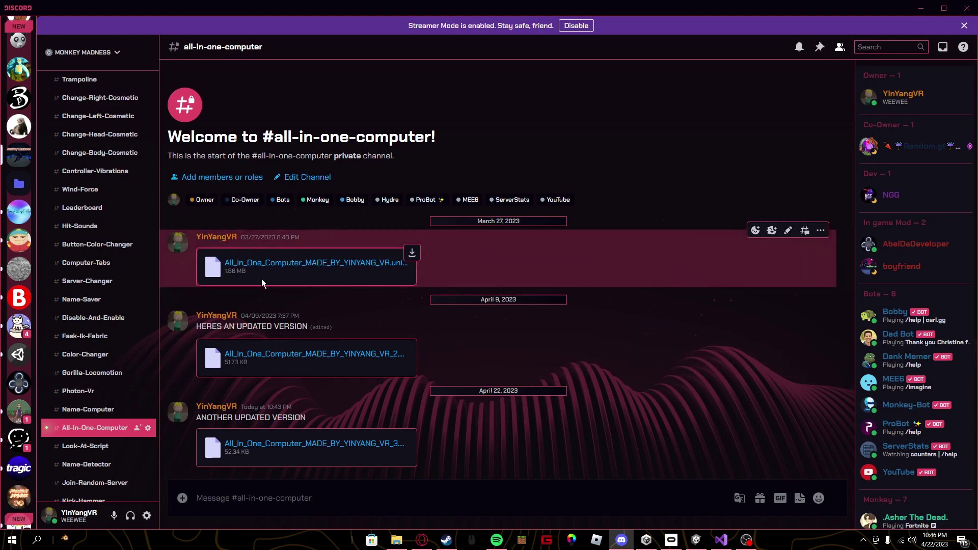
{"action": "left_click", "coordinate": [198, 418]}
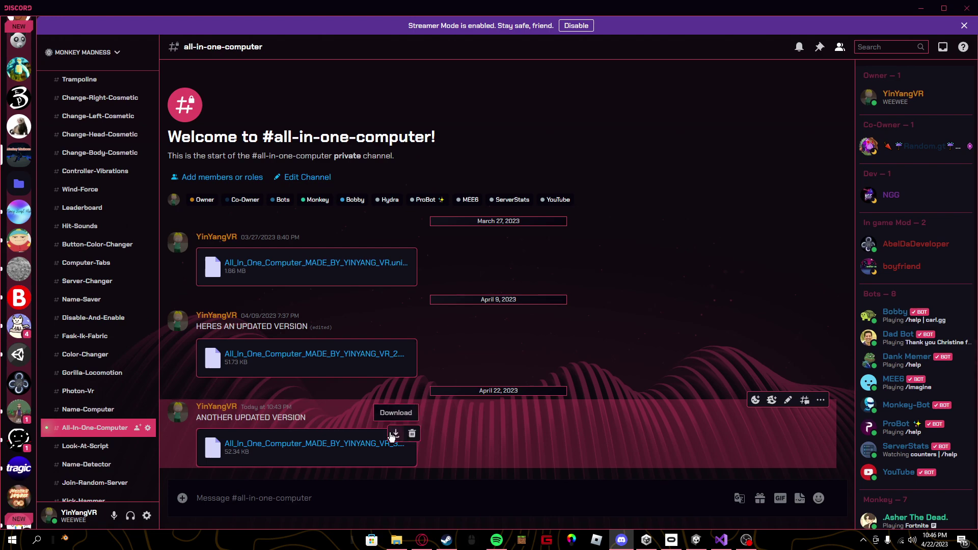
{"action": "left_click", "coordinate": [697, 542]}
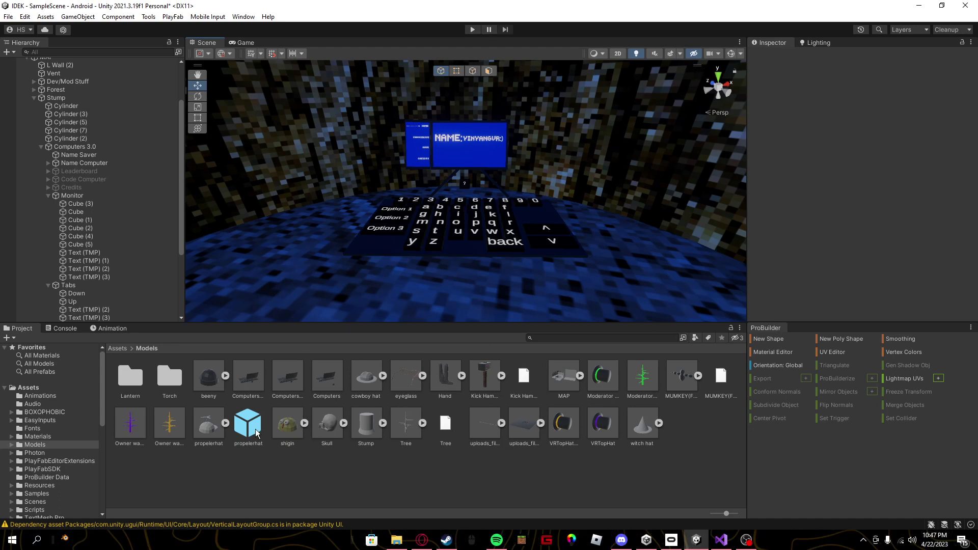
Step: Start a custom package import from the Models folder, then cancel the file dialog
{"action": "right_click", "coordinate": [405, 467]}
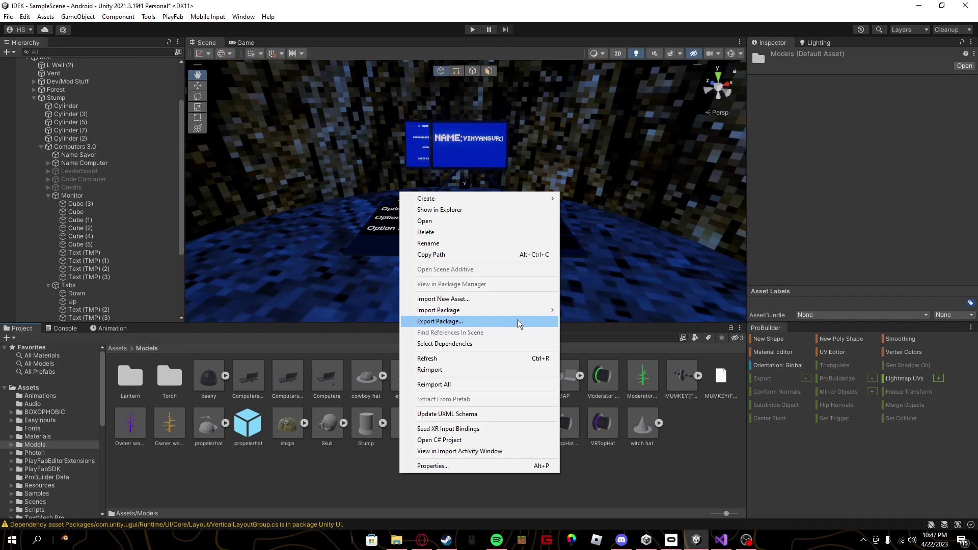
{"action": "mouse_move", "coordinate": [525, 313]}
{"action": "left_click", "coordinate": [618, 316]}
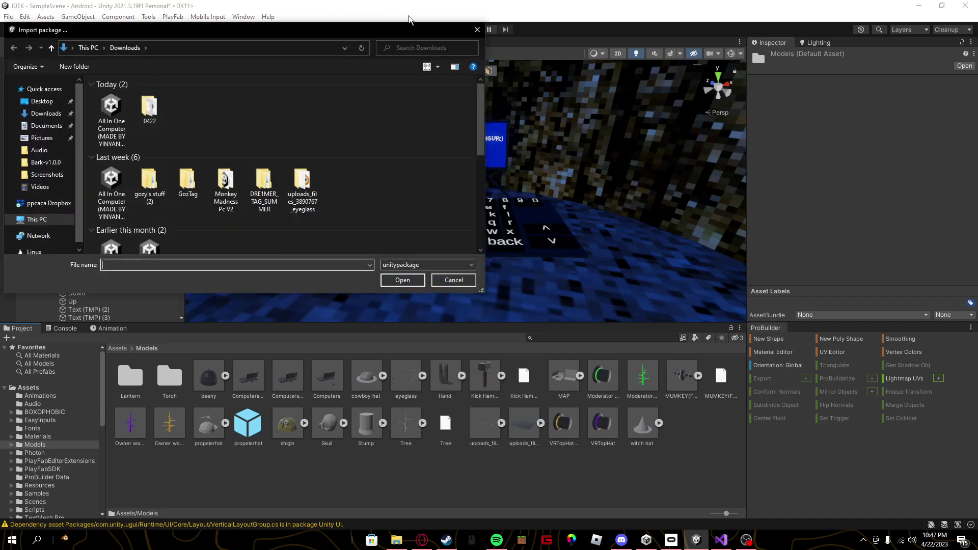
{"action": "left_click", "coordinate": [478, 31]}
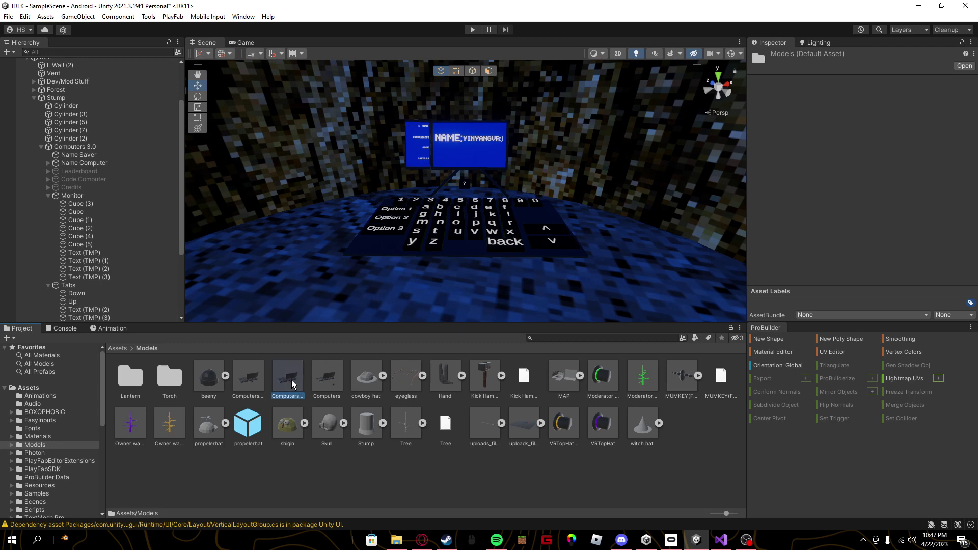
Step: Place the Computers 3.0 prefab from Assets/Models into the Scene view
{"action": "key", "text": "s"}
{"action": "right_click_drag", "start_coordinate": [483, 244], "coordinate": [483, 244]}
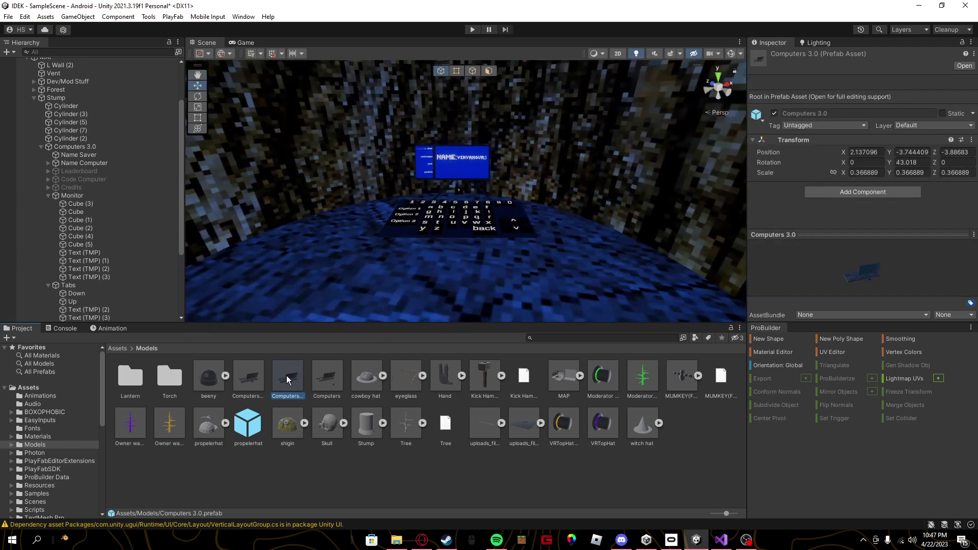
{"action": "left_click_drag", "start_coordinate": [288, 381], "coordinate": [344, 263]}
{"action": "right_click_drag", "start_coordinate": [345, 263], "coordinate": [483, 150]}
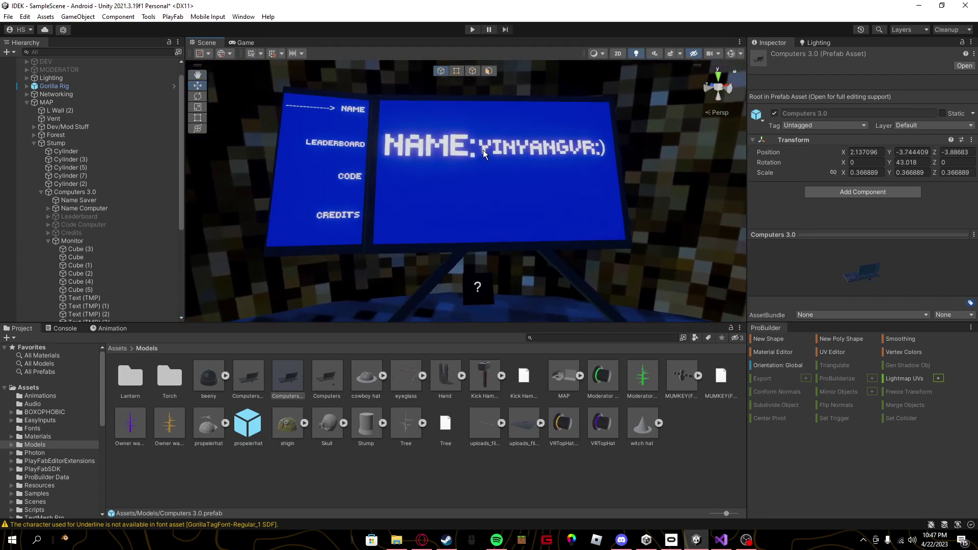
Step: Frame the Computers 3.0 monitor and delete its displayed name text
{"action": "left_click", "coordinate": [484, 150]}
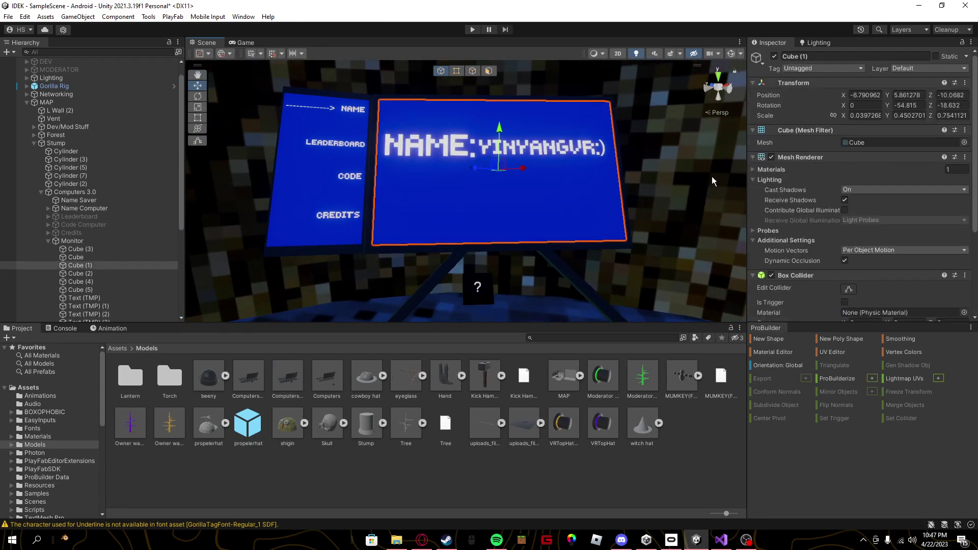
{"action": "left_click", "coordinate": [540, 151]}
{"action": "scroll", "coordinate": [873, 194], "scroll_direction": "down", "scroll_amount": 3}
{"action": "key", "text": "f"}
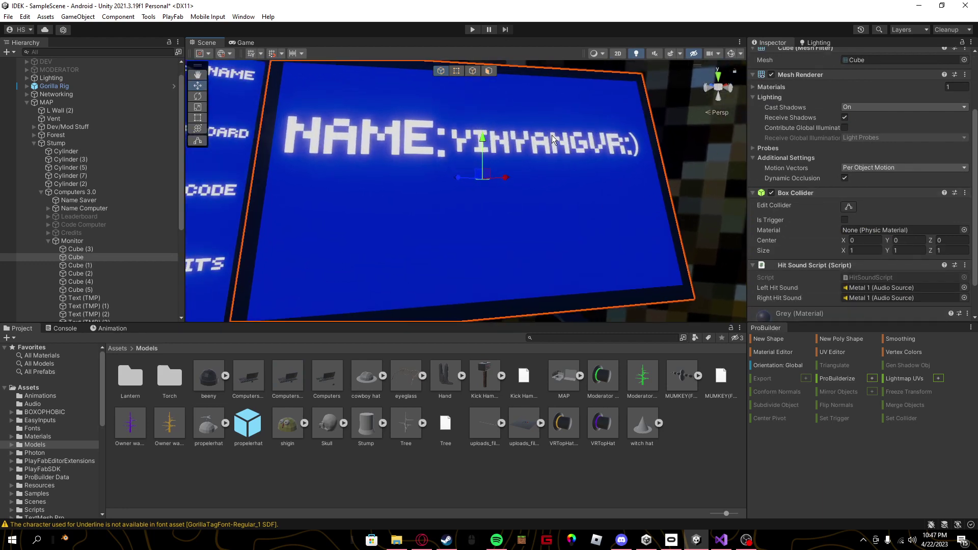
{"action": "left_click", "coordinate": [546, 144]}
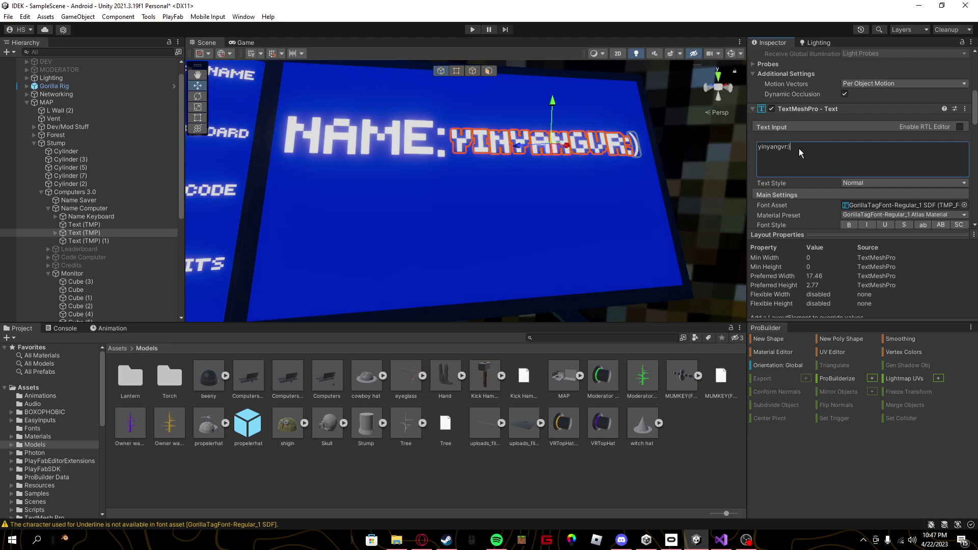
{"action": "key", "text": "BackSpace"}
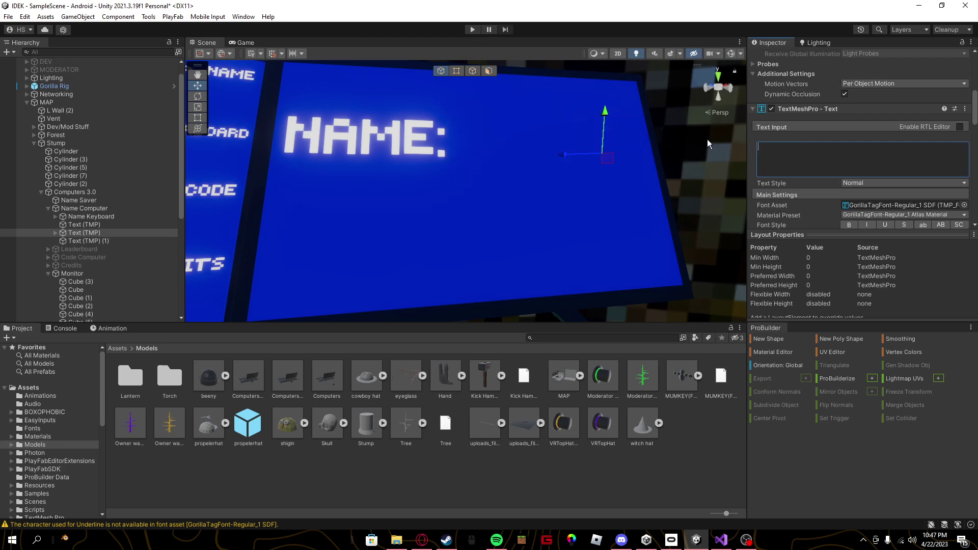
Step: Fly the view in toward the monitor and enter play mode
{"action": "scroll", "coordinate": [485, 209], "scroll_direction": "down", "scroll_amount": 5}
{"action": "key", "text": "w"}
{"action": "right_click_drag", "start_coordinate": [520, 205], "coordinate": [515, 203]}
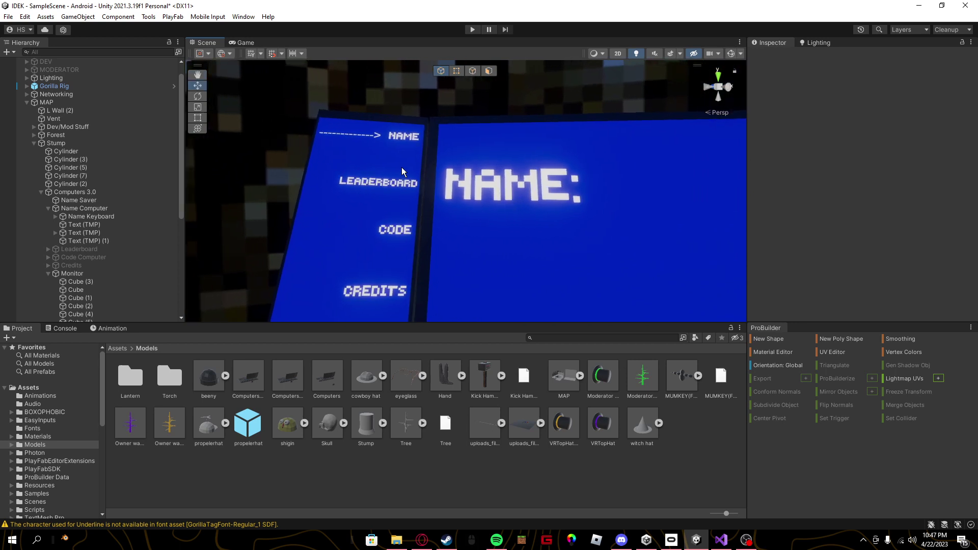
{"action": "scroll", "coordinate": [423, 194], "scroll_direction": "down", "scroll_amount": 3}
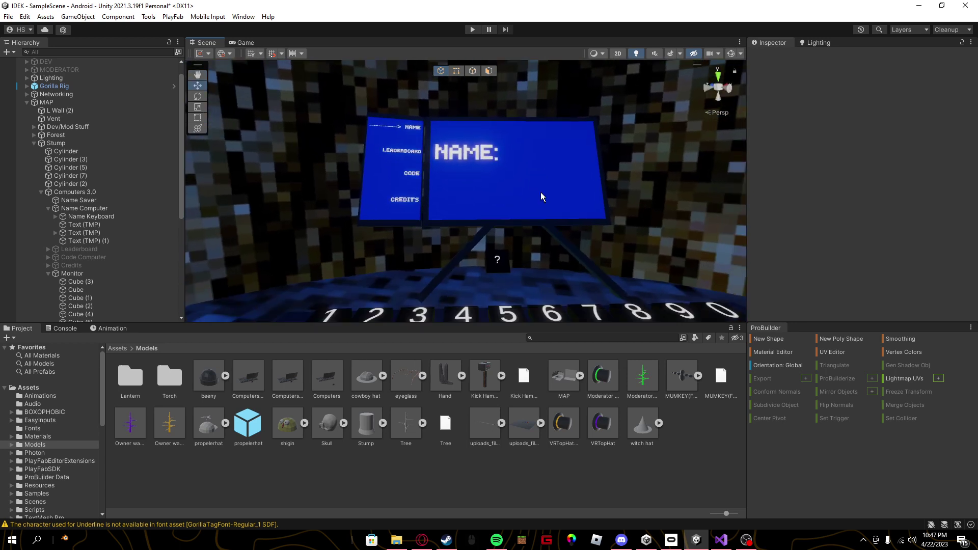
{"action": "left_click", "coordinate": [470, 31]}
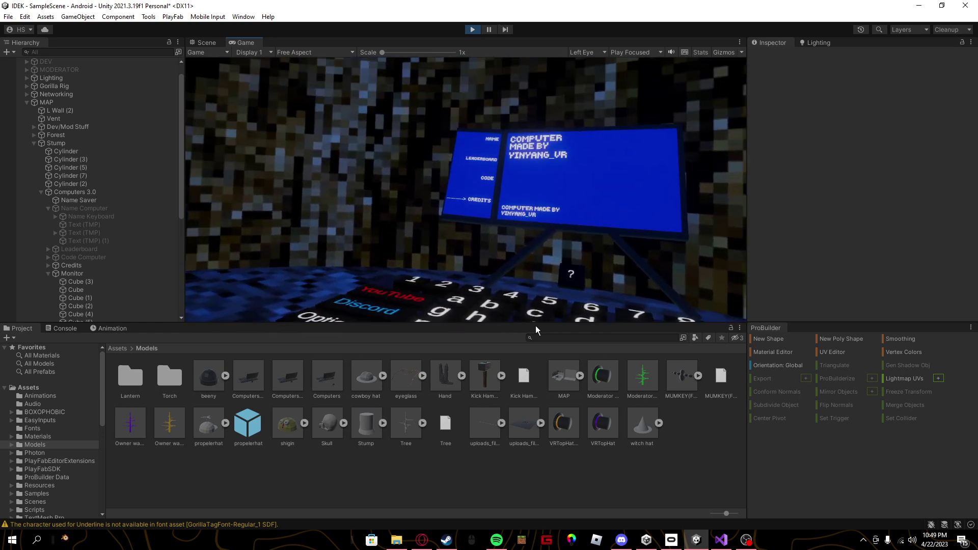
Step: Stop play mode after testing the computer and its Credits page
{"action": "left_click", "coordinate": [471, 29]}
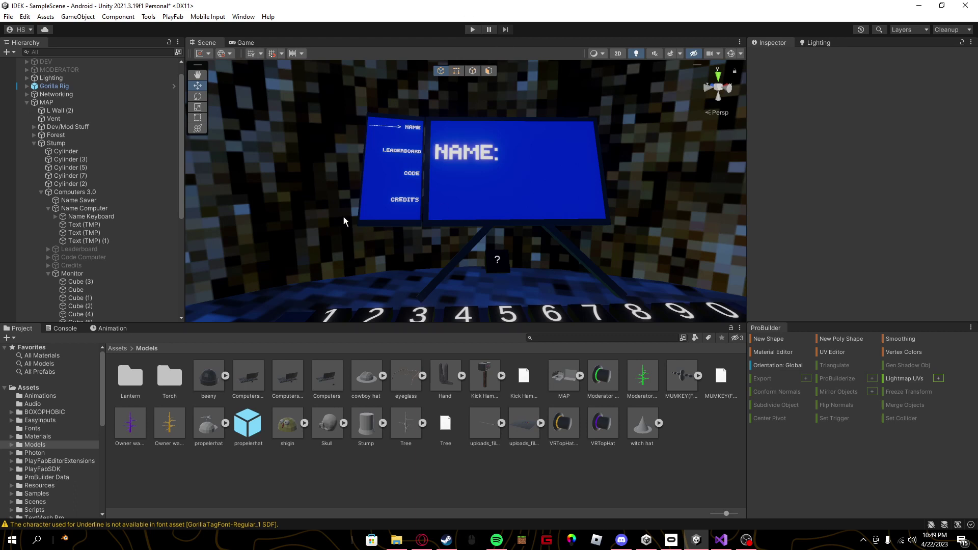
{"action": "scroll", "coordinate": [471, 172], "scroll_direction": "up", "scroll_amount": 5}
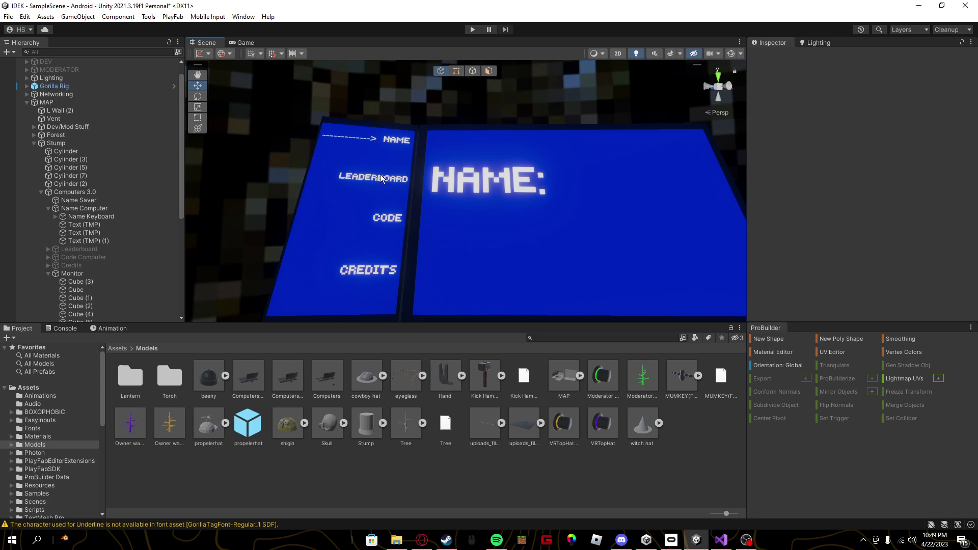
{"action": "scroll", "coordinate": [378, 179], "scroll_direction": "down", "scroll_amount": 3}
{"action": "right_click_drag", "start_coordinate": [463, 184], "coordinate": [446, 293]}
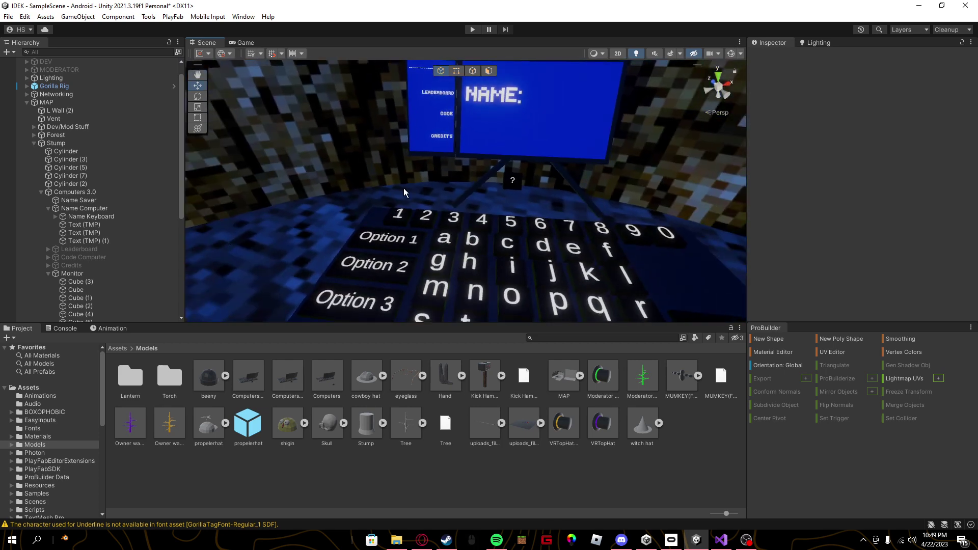
{"action": "mouse_move", "coordinate": [404, 188]}
{"action": "right_mouse_down"}
{"action": "mouse_move", "coordinate": [398, 199]}
{"action": "mouse_move", "coordinate": [388, 191]}
{"action": "right_mouse_up"}
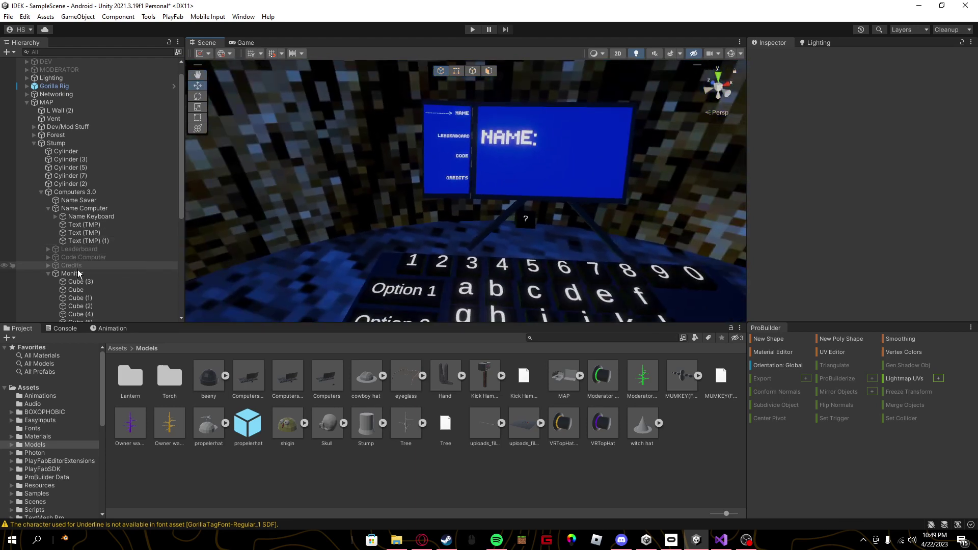
Step: Deactivate the Name Computer object and activate the Credits object
{"action": "left_click", "coordinate": [81, 208]}
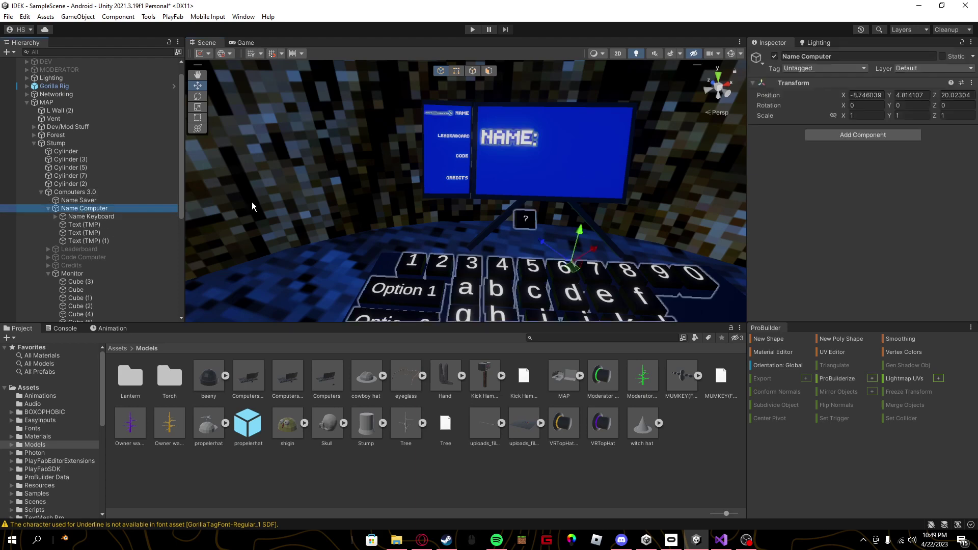
{"action": "left_click", "coordinate": [775, 56]}
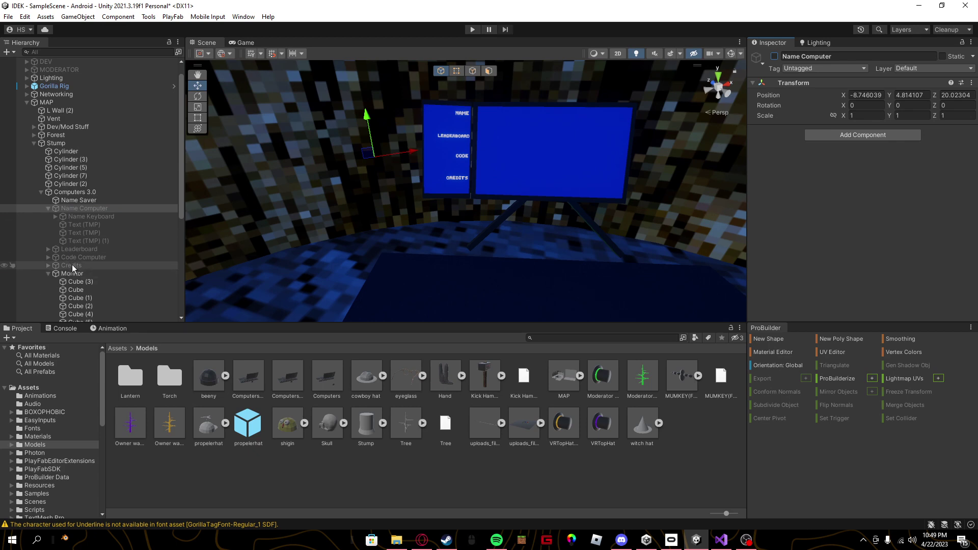
{"action": "left_click", "coordinate": [72, 265]}
{"action": "left_click", "coordinate": [775, 56]}
Step: Check the Link URLs on the YouTube and Discord keys, then bring OBS forward
{"action": "left_click_drag", "start_coordinate": [515, 174], "coordinate": [535, 163], "text": "alt"}
{"action": "scroll", "coordinate": [466, 175], "scroll_direction": "up", "scroll_amount": 3}
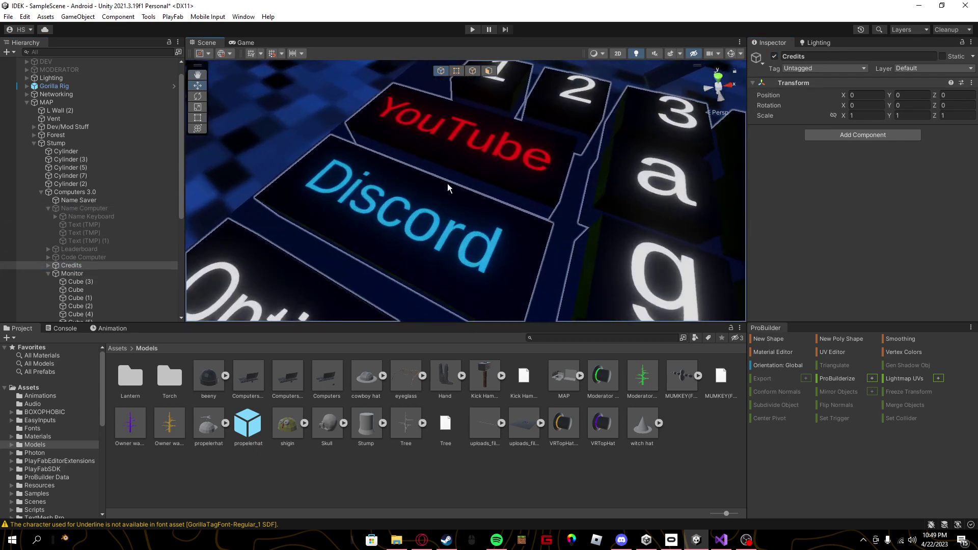
{"action": "scroll", "coordinate": [507, 253], "scroll_direction": "down", "scroll_amount": 3}
{"action": "left_click", "coordinate": [494, 236]}
{"action": "scroll", "coordinate": [870, 213], "scroll_direction": "down", "scroll_amount": 2}
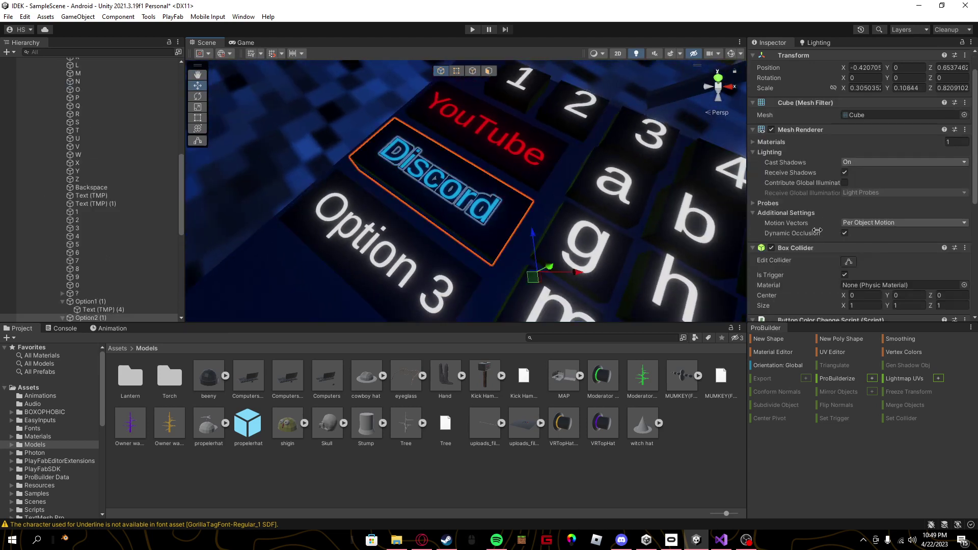
{"action": "left_click", "coordinate": [500, 158]}
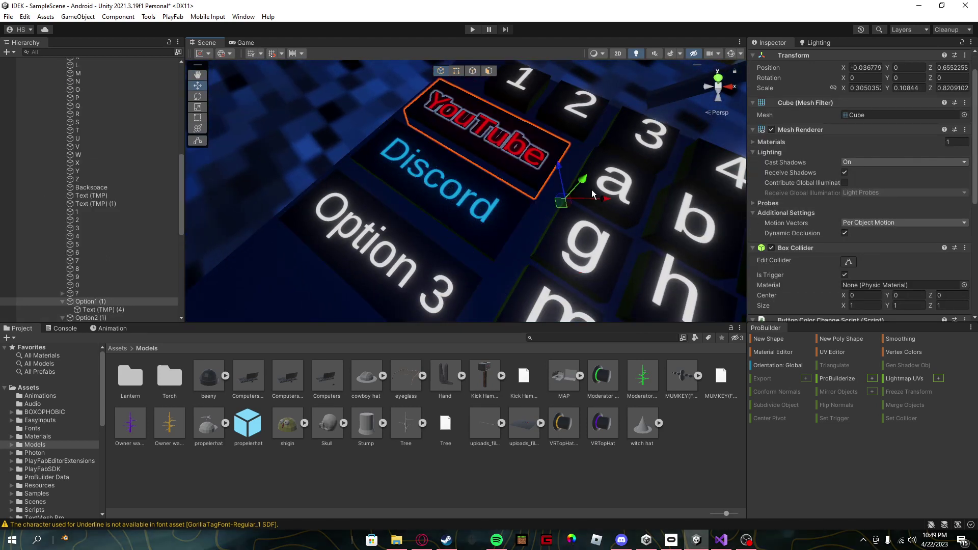
{"action": "scroll", "coordinate": [887, 215], "scroll_direction": "down", "scroll_amount": 3}
{"action": "scroll", "coordinate": [888, 215], "scroll_direction": "down", "scroll_amount": 3}
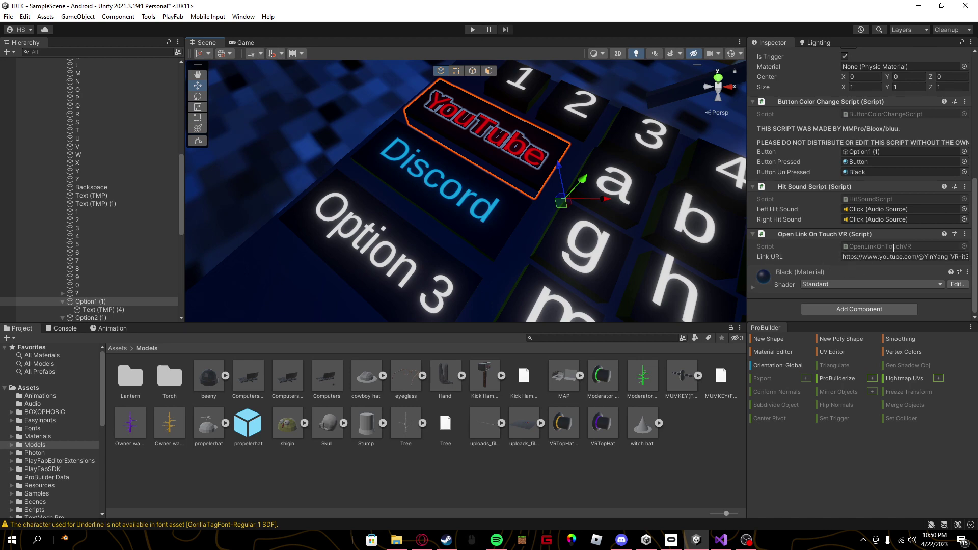
{"action": "middle_click_drag", "start_coordinate": [548, 174], "coordinate": [548, 200]}
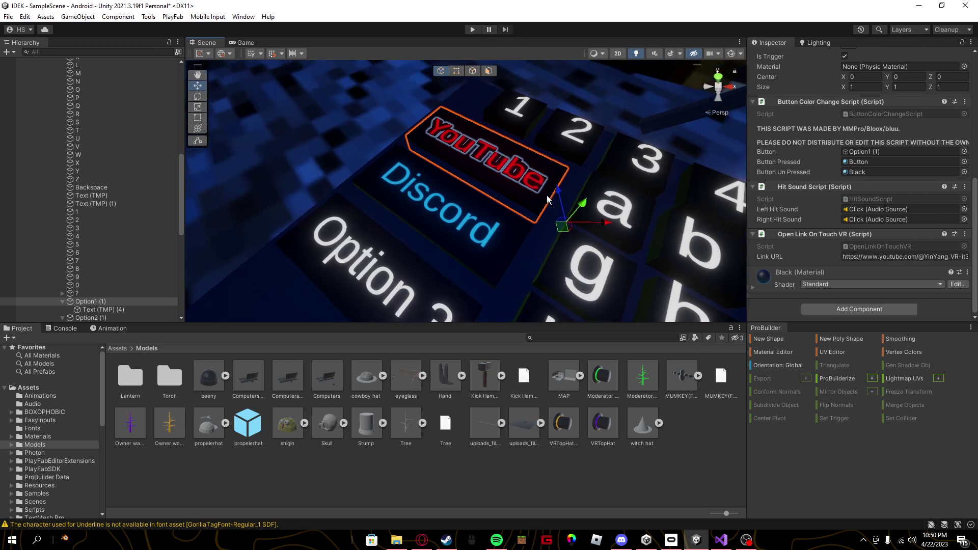
{"action": "left_click", "coordinate": [472, 267]}
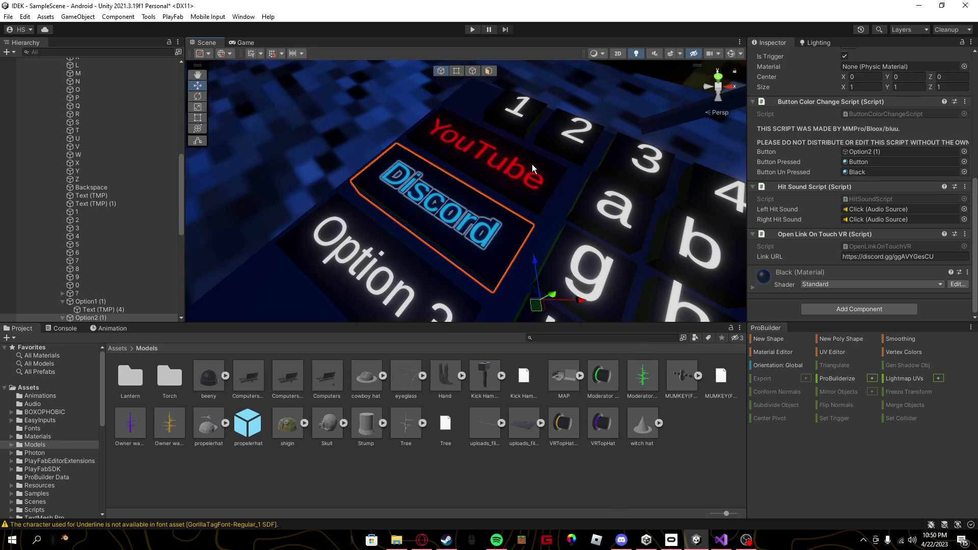
{"action": "mouse_move", "coordinate": [746, 539]}
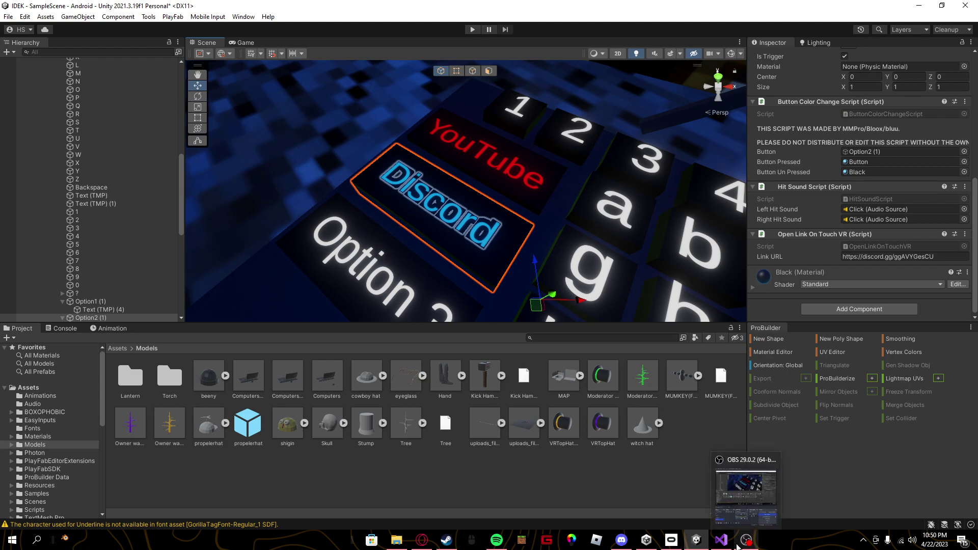
{"action": "left_click", "coordinate": [730, 524]}
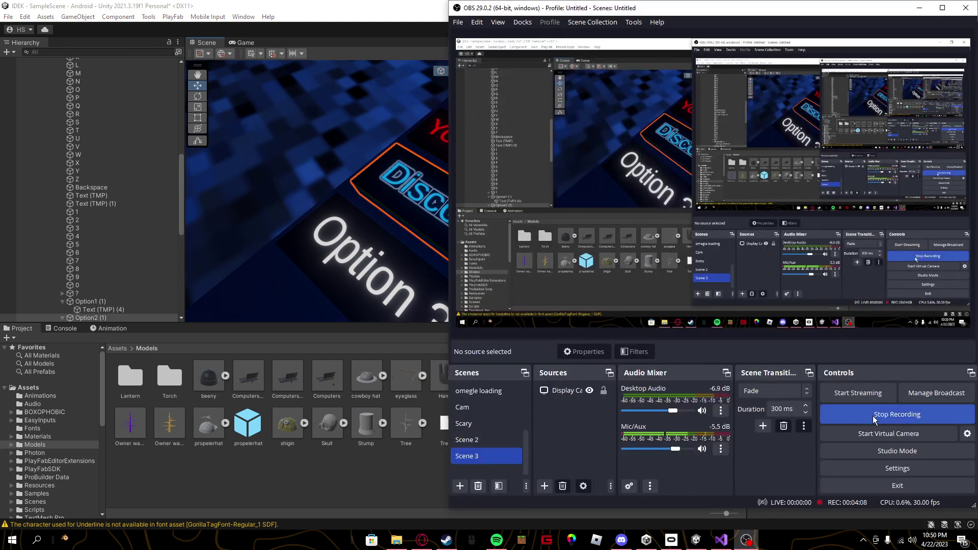